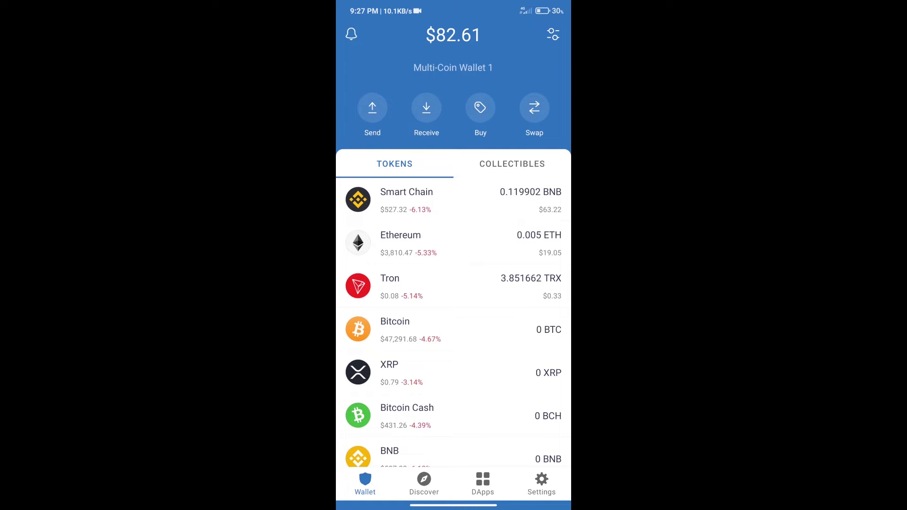
- Open Trust Wallet's Buy token list from the wallet home screen
left_click(480, 107)
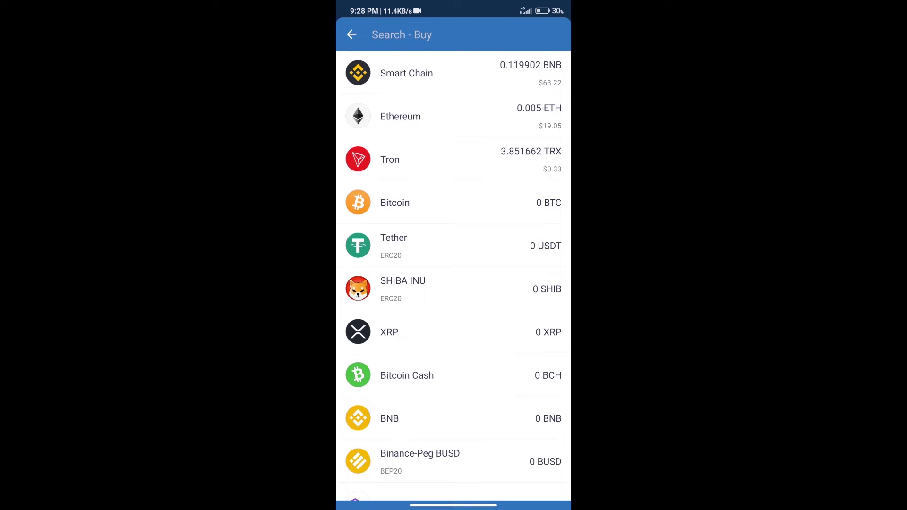
type("bn")
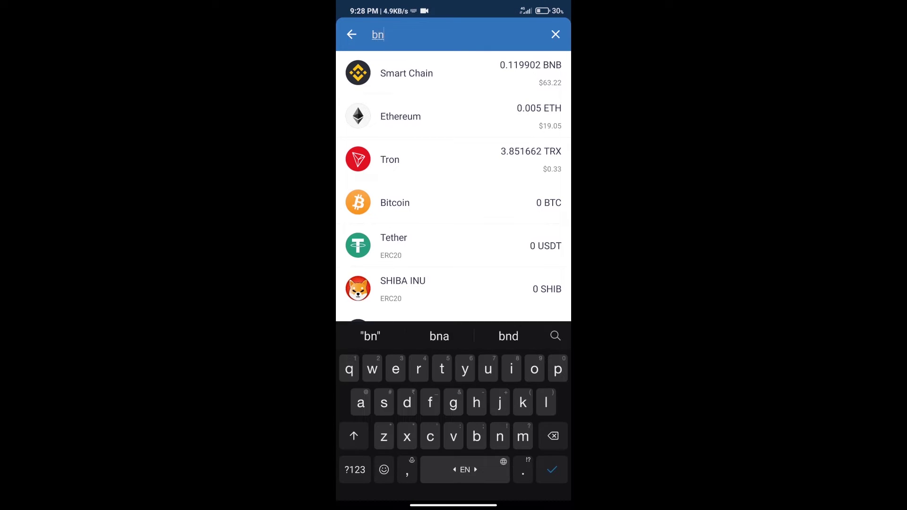
type("b")
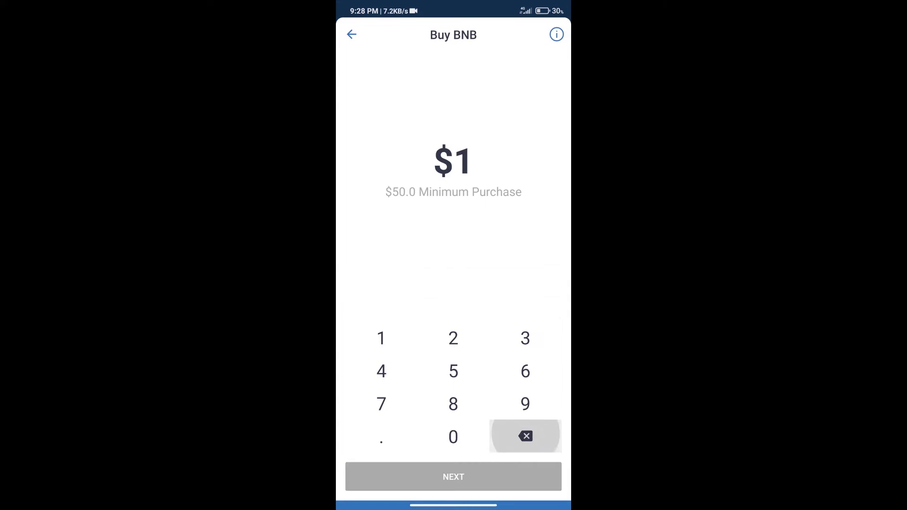
- Preview a $50 BNB purchase, then abandon it and return to the wallet's token list
left_click(453, 370)
left_click(453, 437)
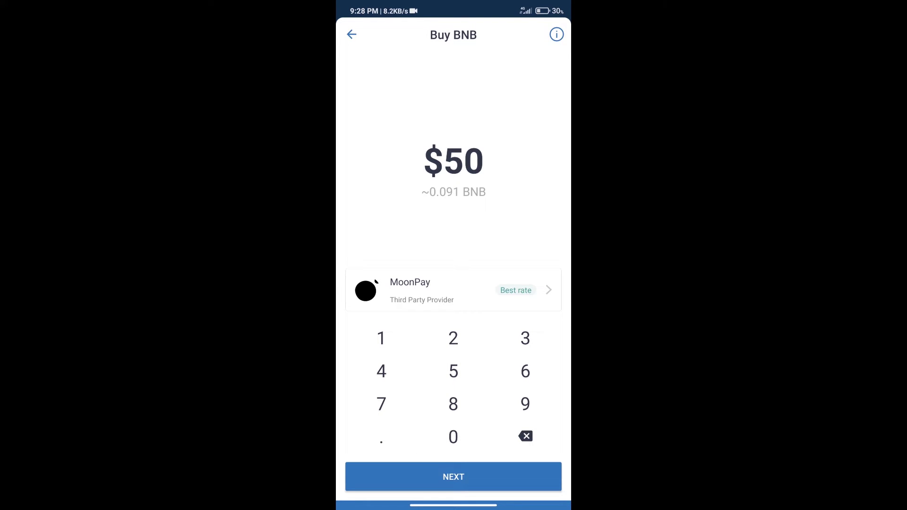
key("Escape")
key("Escape")
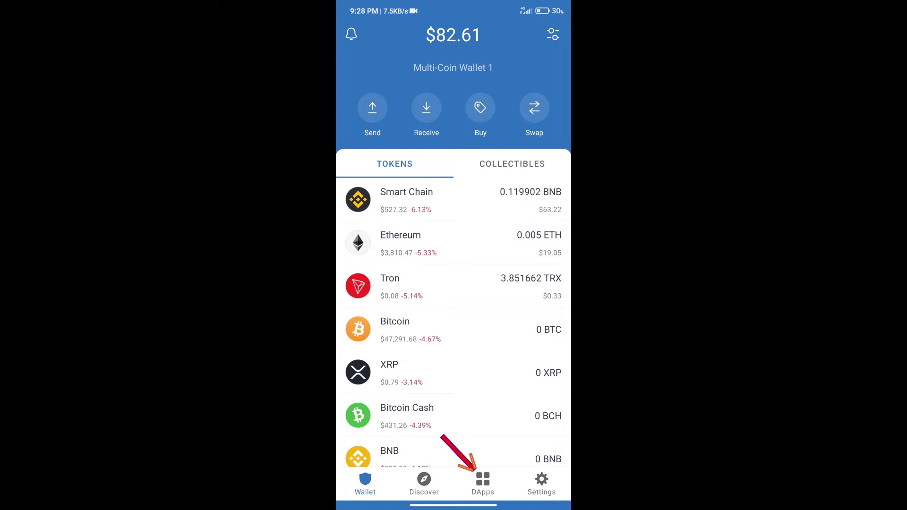
- Open PancakeSwap from the DApps browser and bring up its wallet-connection options
left_click(482, 486)
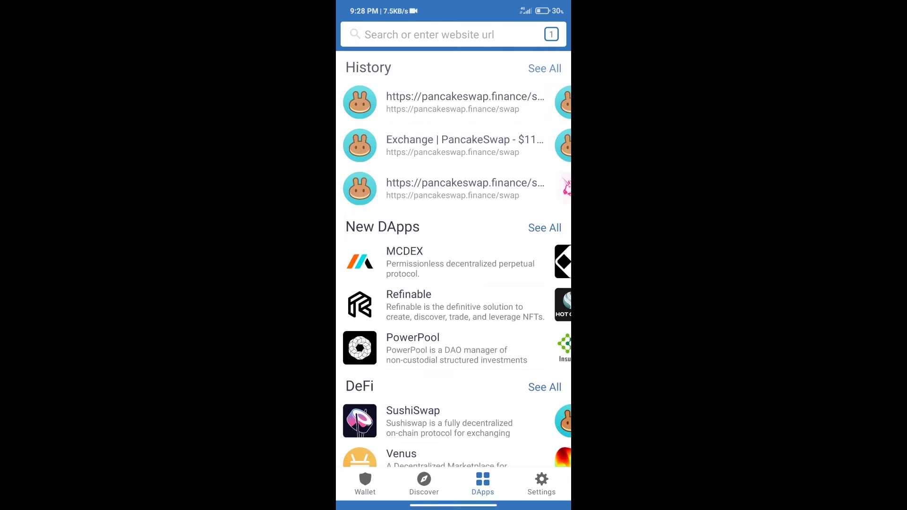
scroll(454, 255, "down", 5)
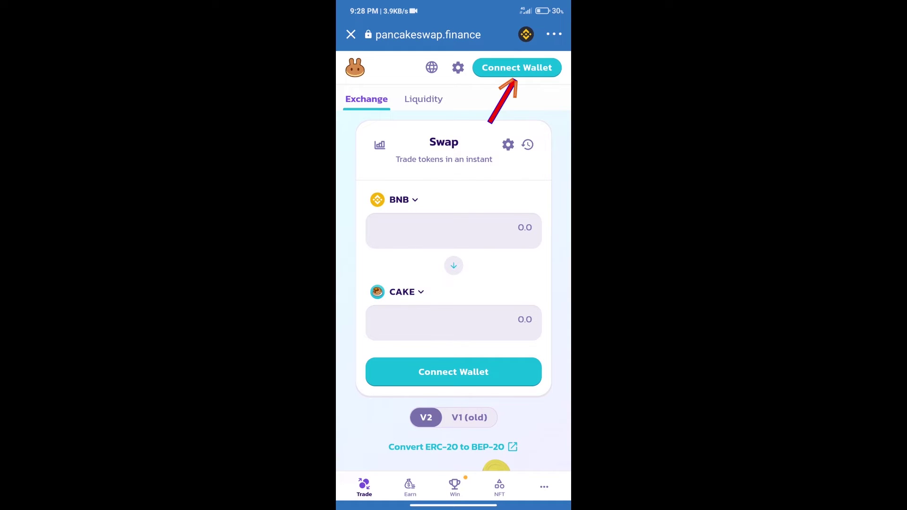
left_click(517, 67)
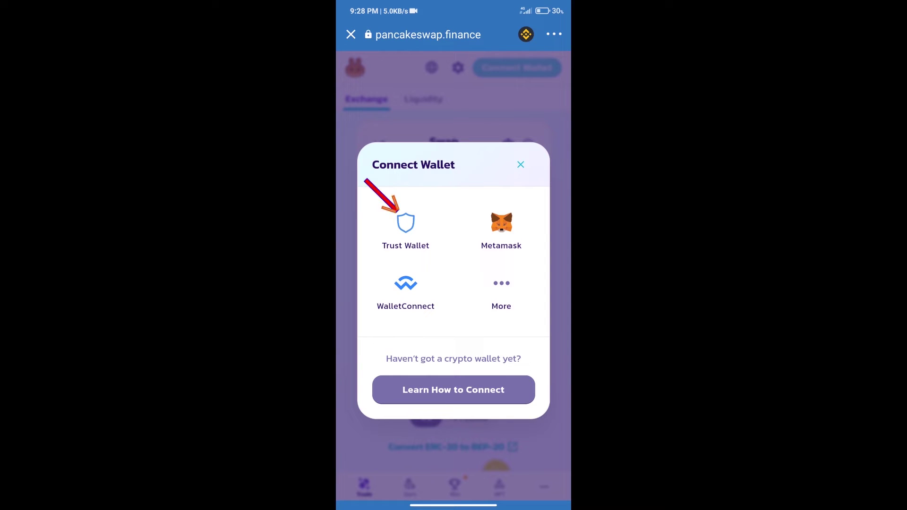
- Connect the Trust Wallet account to PancakeSwap, then bring up the recent apps view
left_click(406, 227)
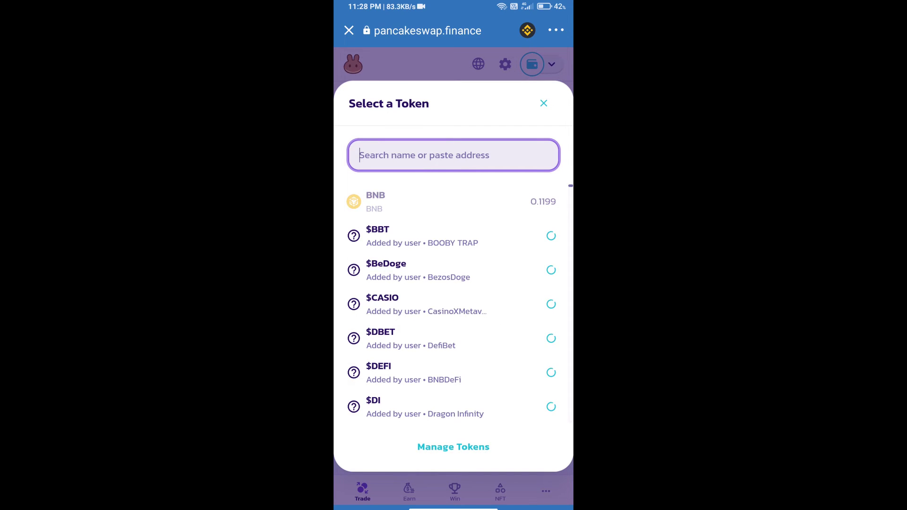
left_click_drag(453, 507, 454, 320)
- Copy TMON's BEP20 contract from CoinMarketCap, paste it into PancakeSwap's token search, and import it
left_click(510, 305)
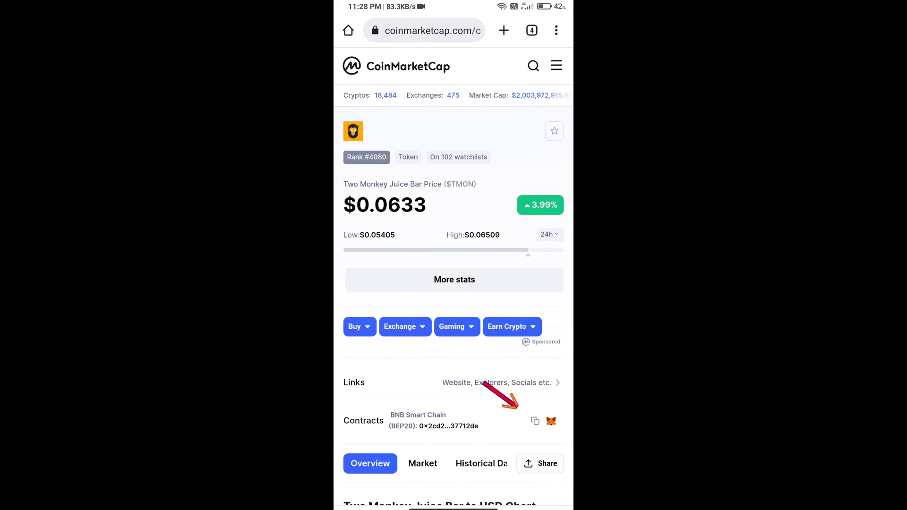
left_click(535, 420)
left_click_drag(454, 507, 454, 319)
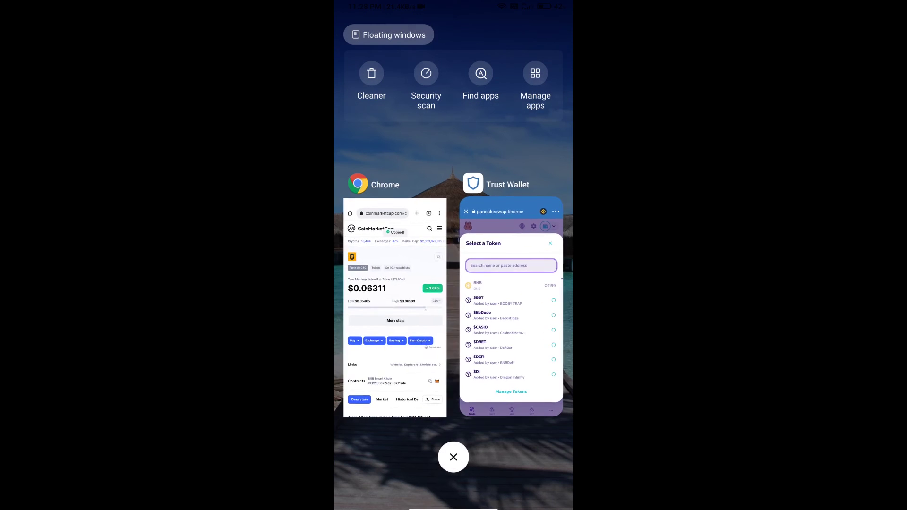
left_click(507, 305)
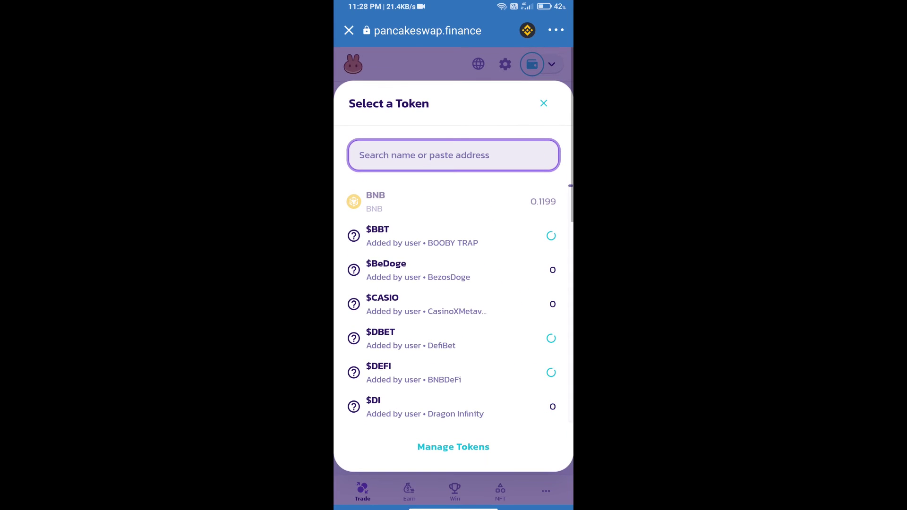
left_click(360, 155)
left_click(364, 127)
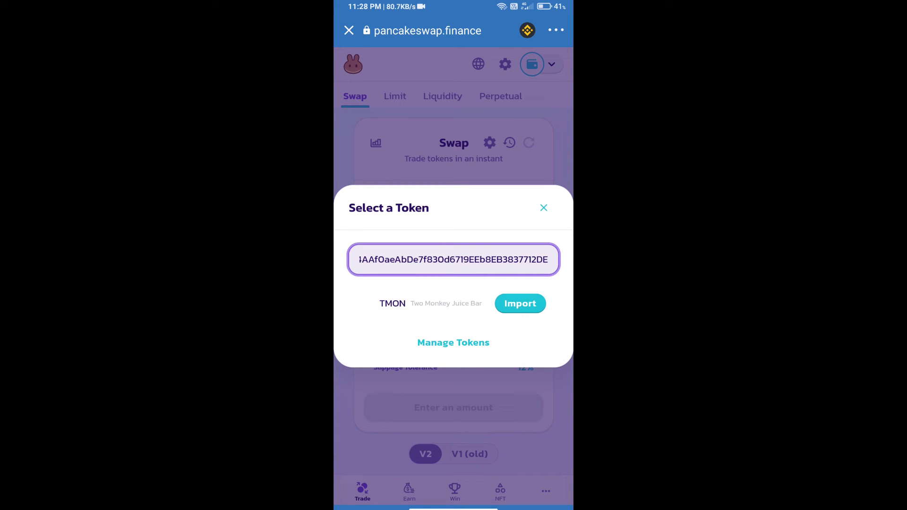
left_click(521, 304)
- Accept the risk warning and import Two Monkey Juice Bar (TMON) as the output token
left_click(358, 407)
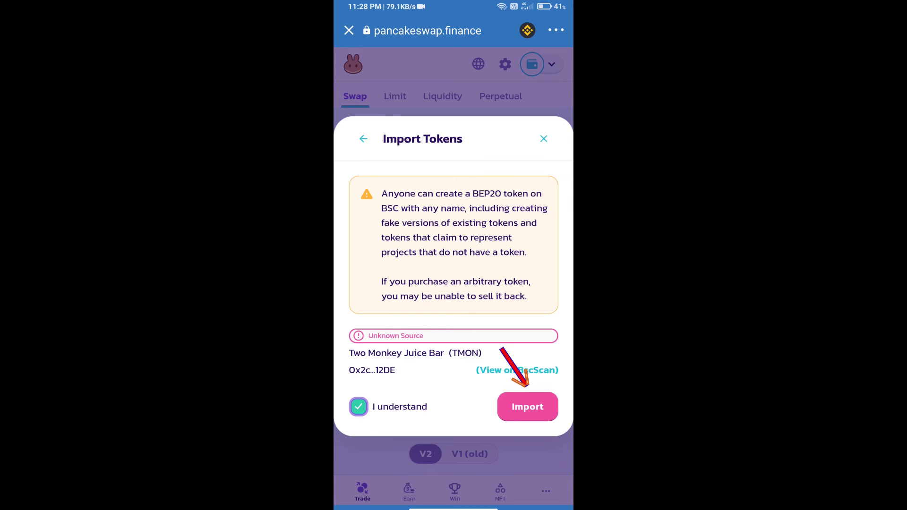
left_click(528, 407)
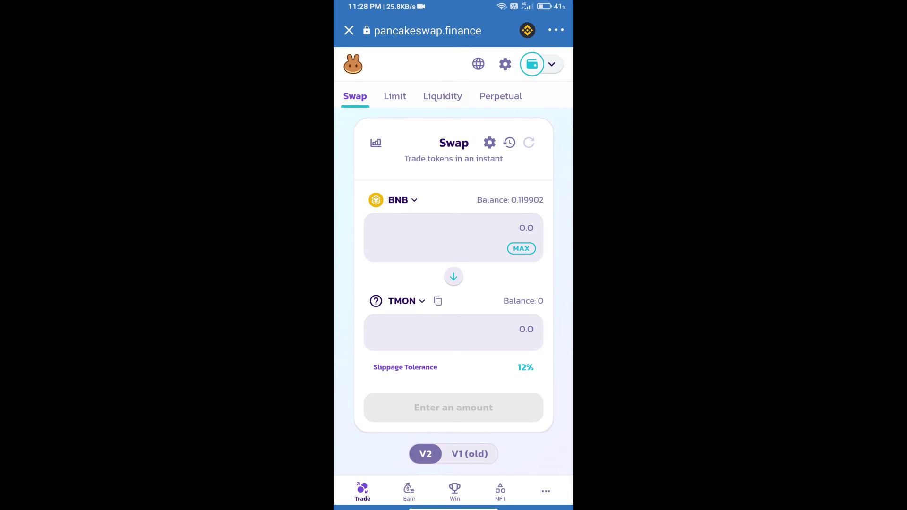
left_click(490, 143)
- Lower slippage from 12% to 1%, enter 10 TMON to receive, and review the swap
left_click(500, 387)
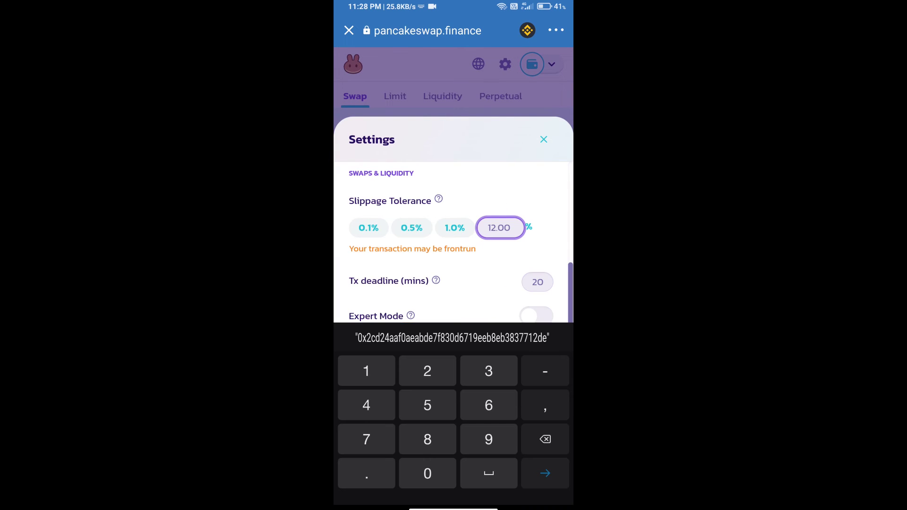
key("BackSpace")
key("BackSpace")
key("BackSpace")
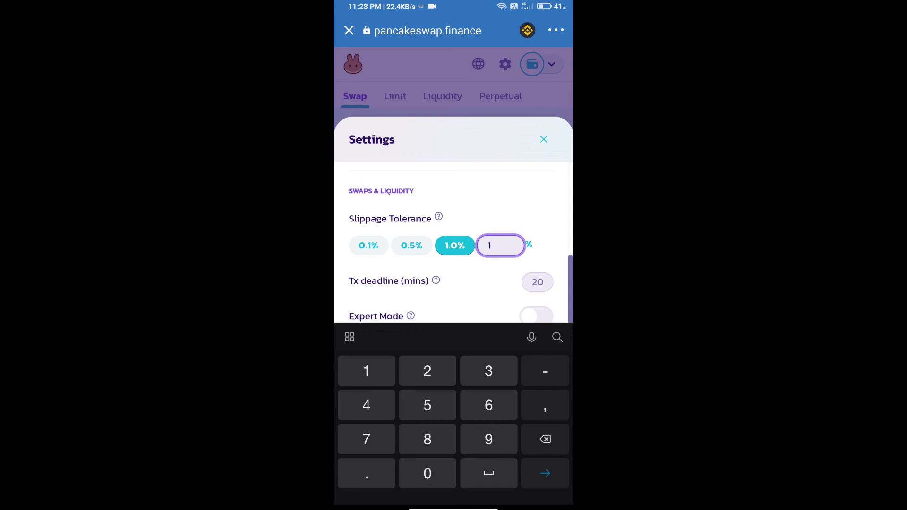
left_click(543, 139)
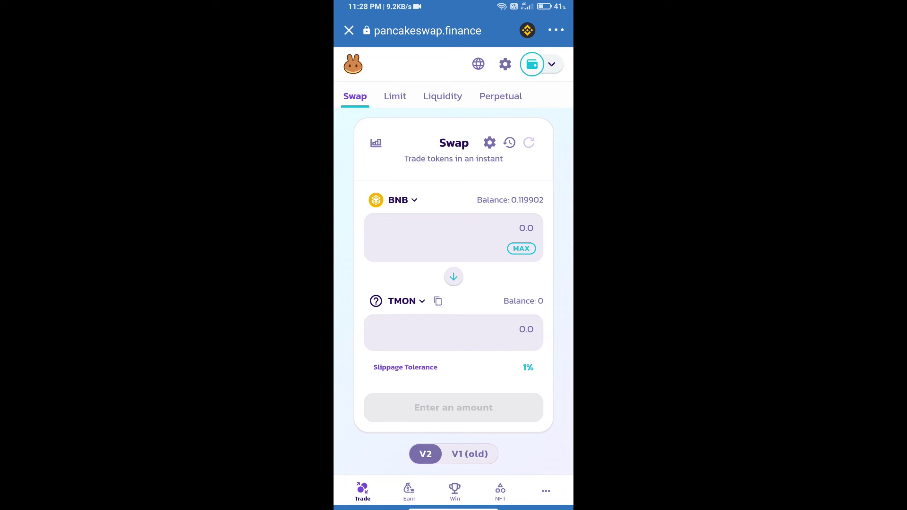
left_click(453, 330)
type("1")
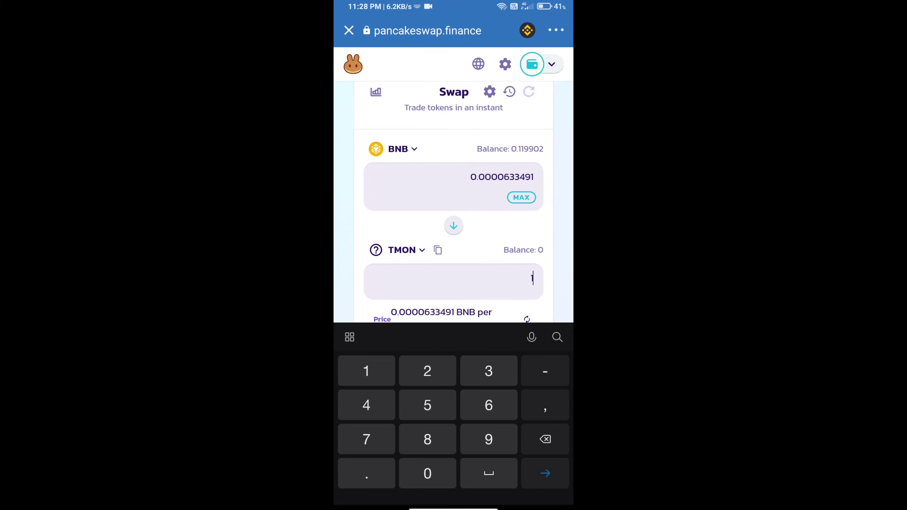
type("0")
scroll(453, 185, "down", 5)
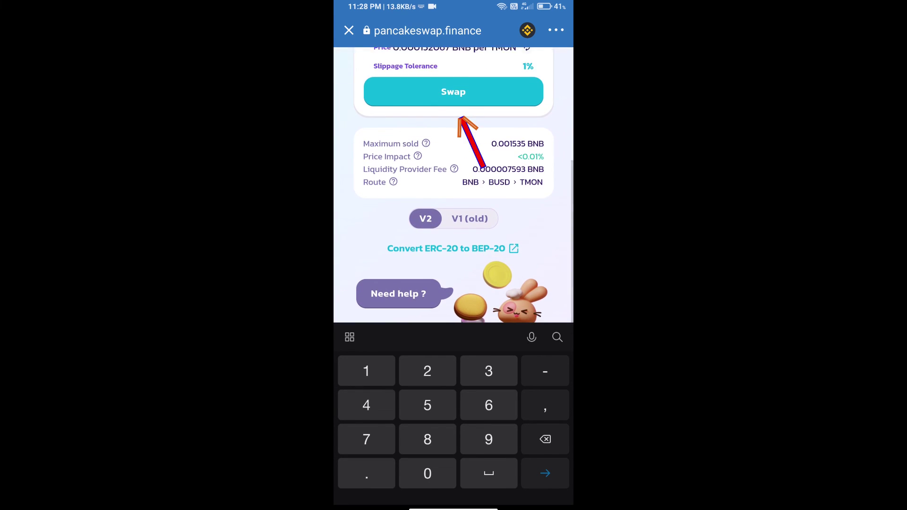
left_click(454, 92)
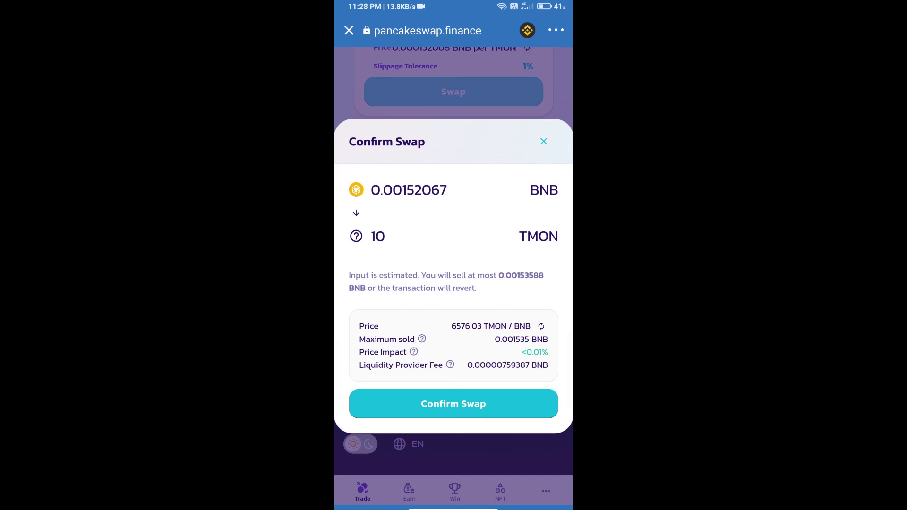